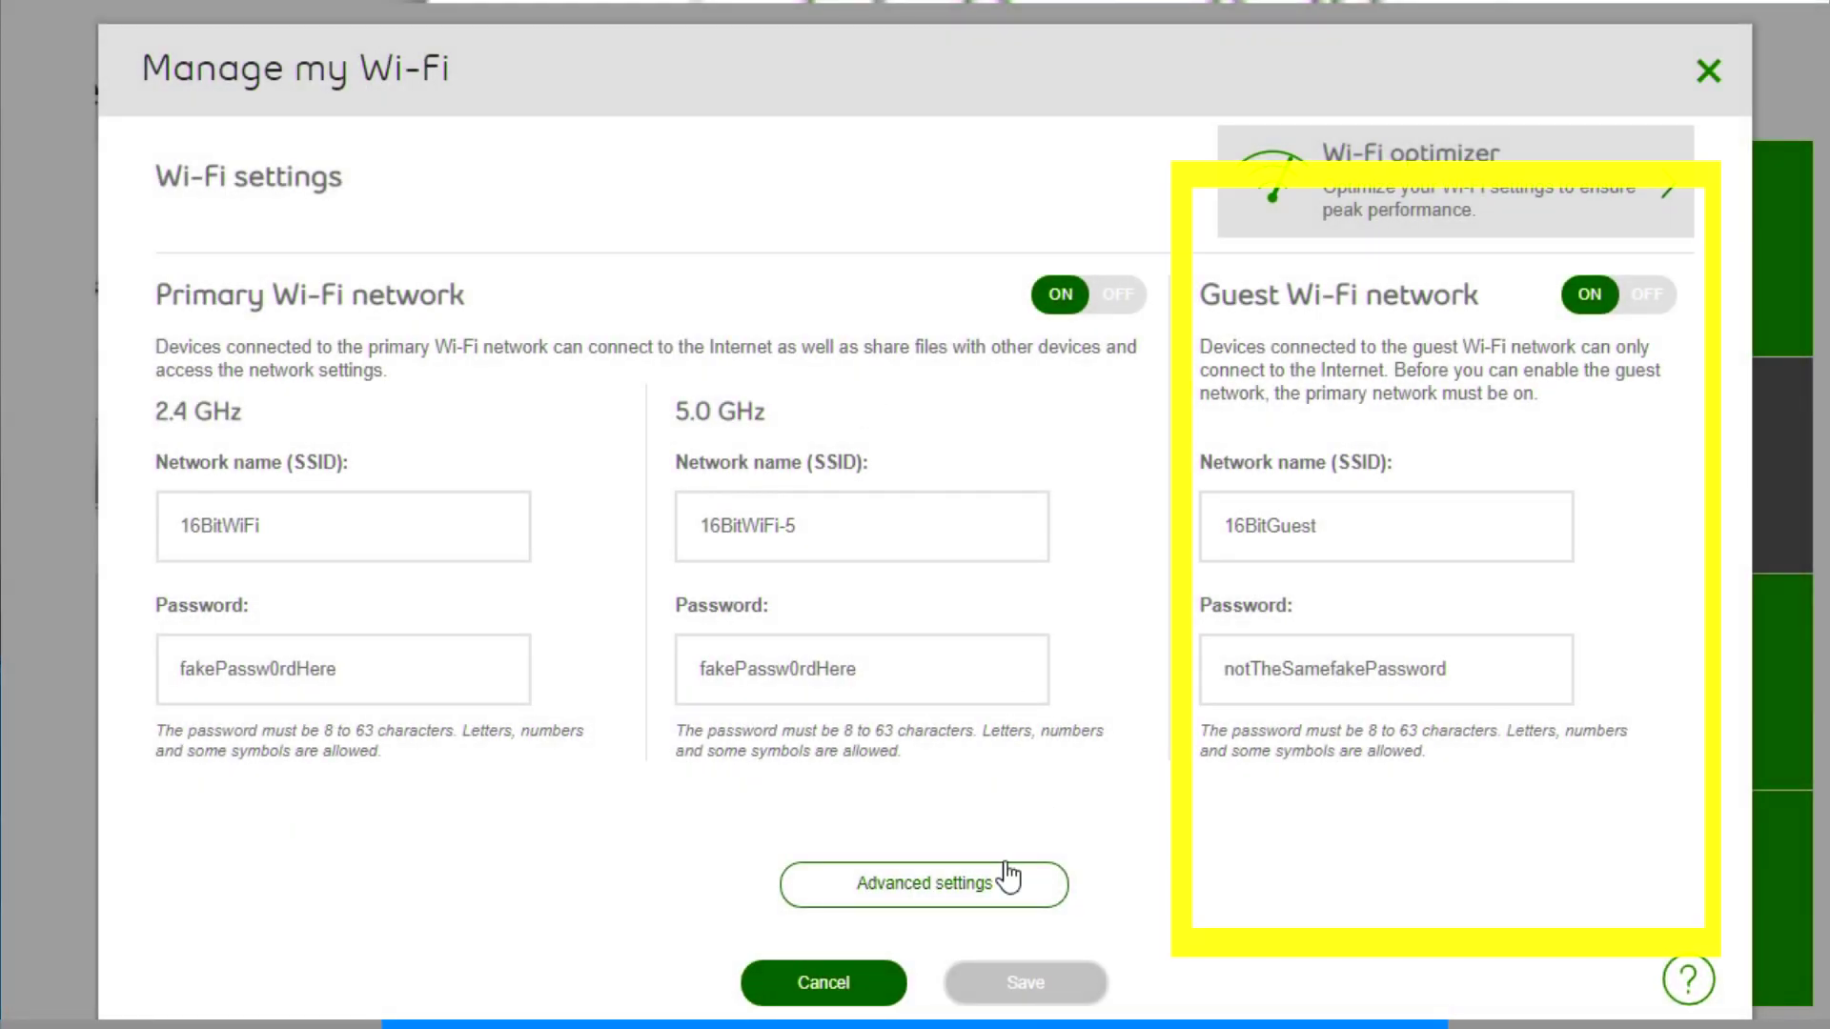
# Show the advanced Wi-Fi settings and list the guest network's security type options
pyautogui.click(1002, 882)
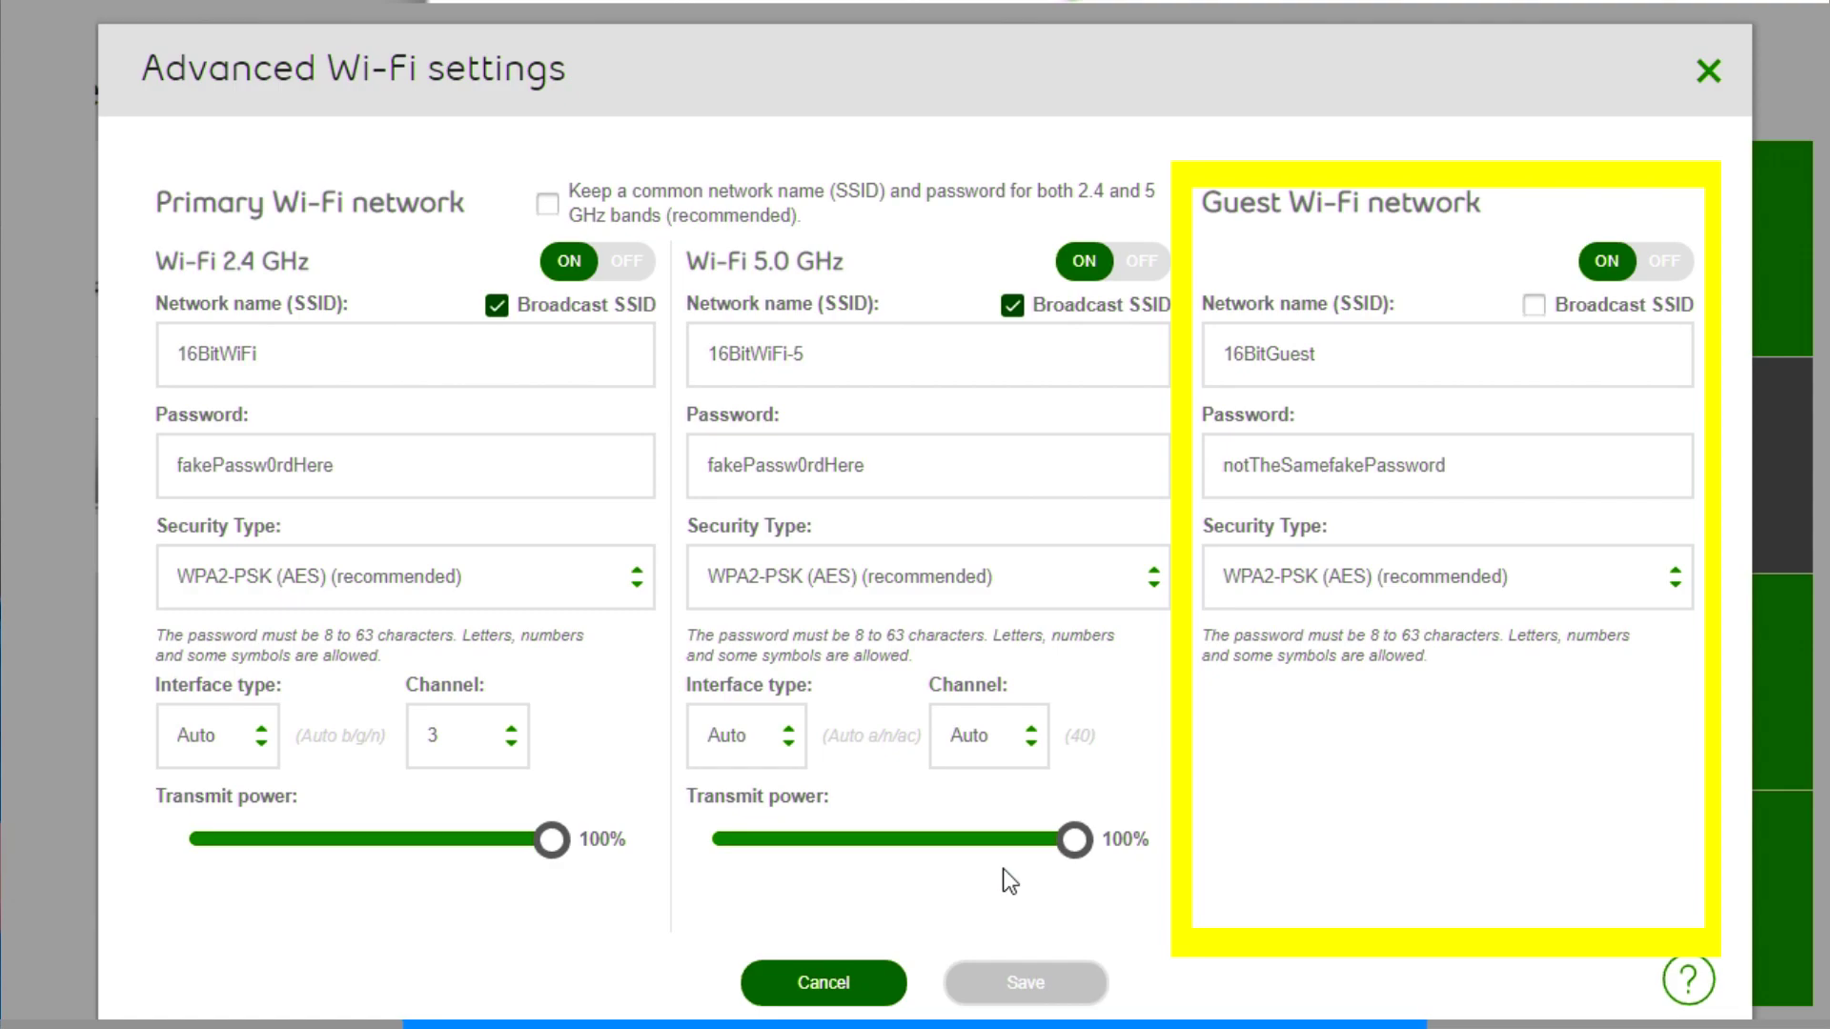
pyautogui.click(1390, 577)
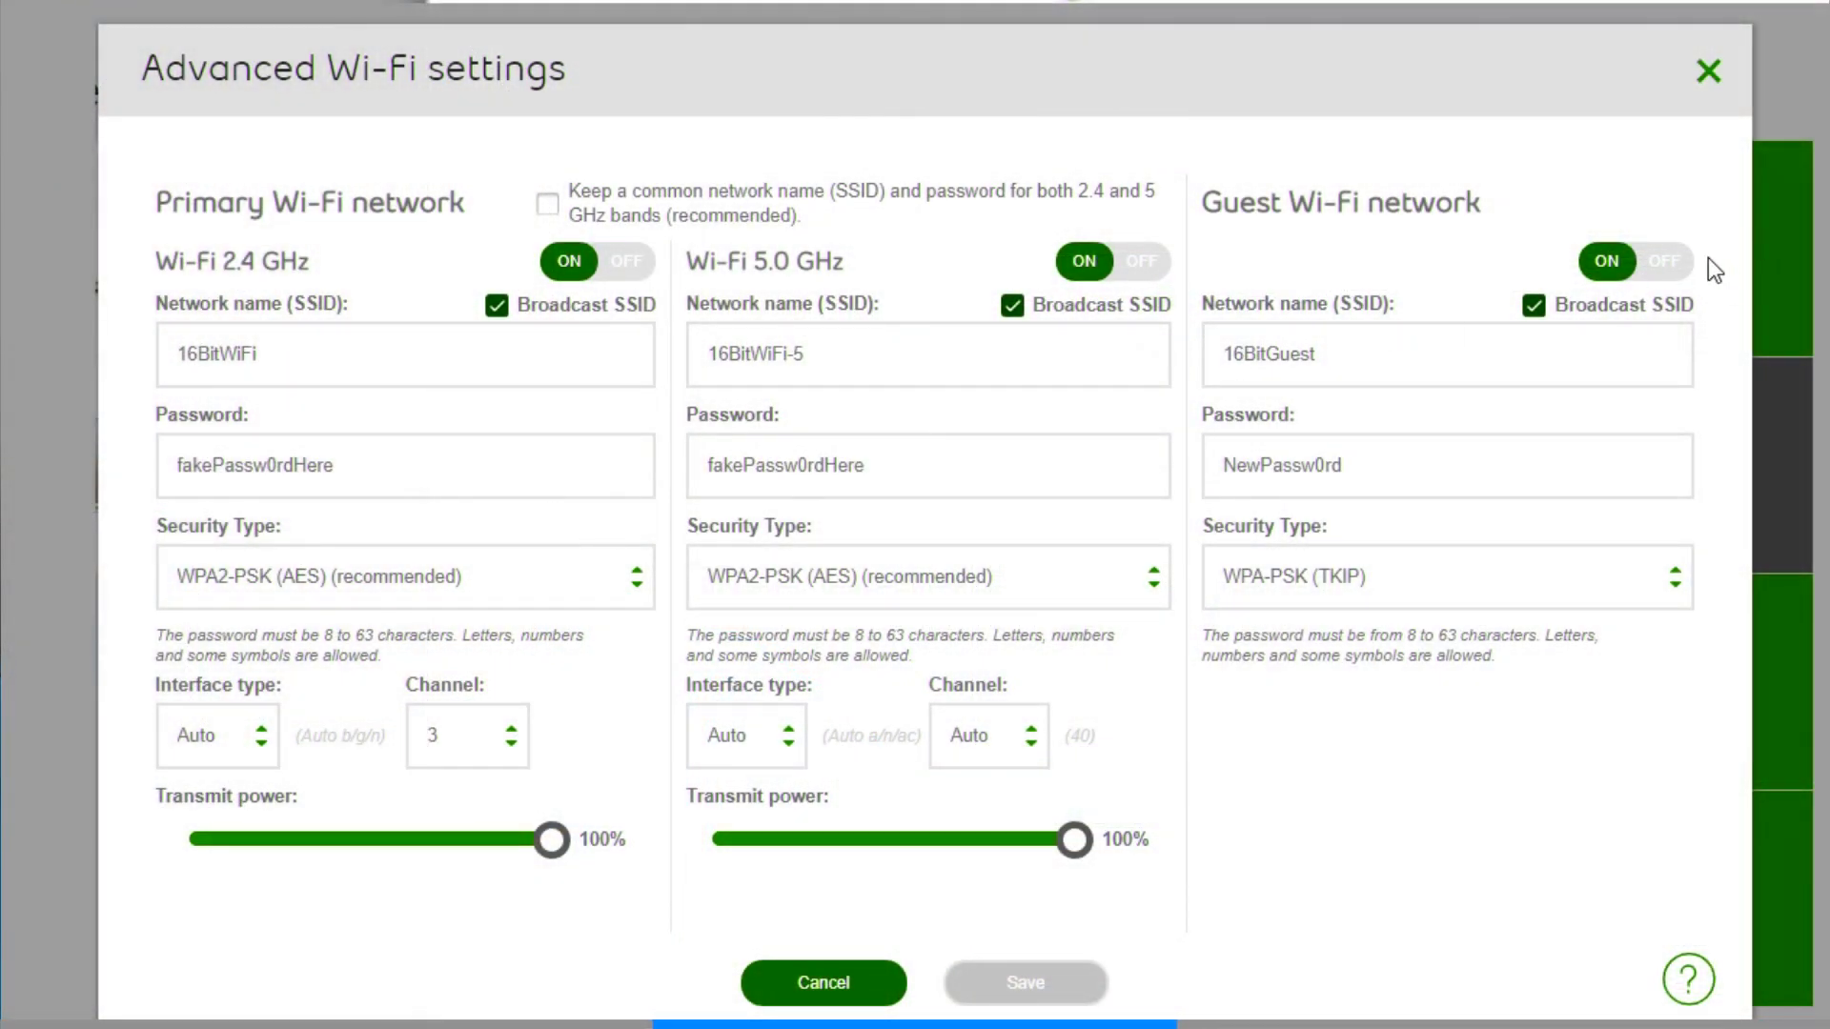
# Turn the guest Wi-Fi network off and list the 2.4 GHz network's security types
pyautogui.click(1665, 262)
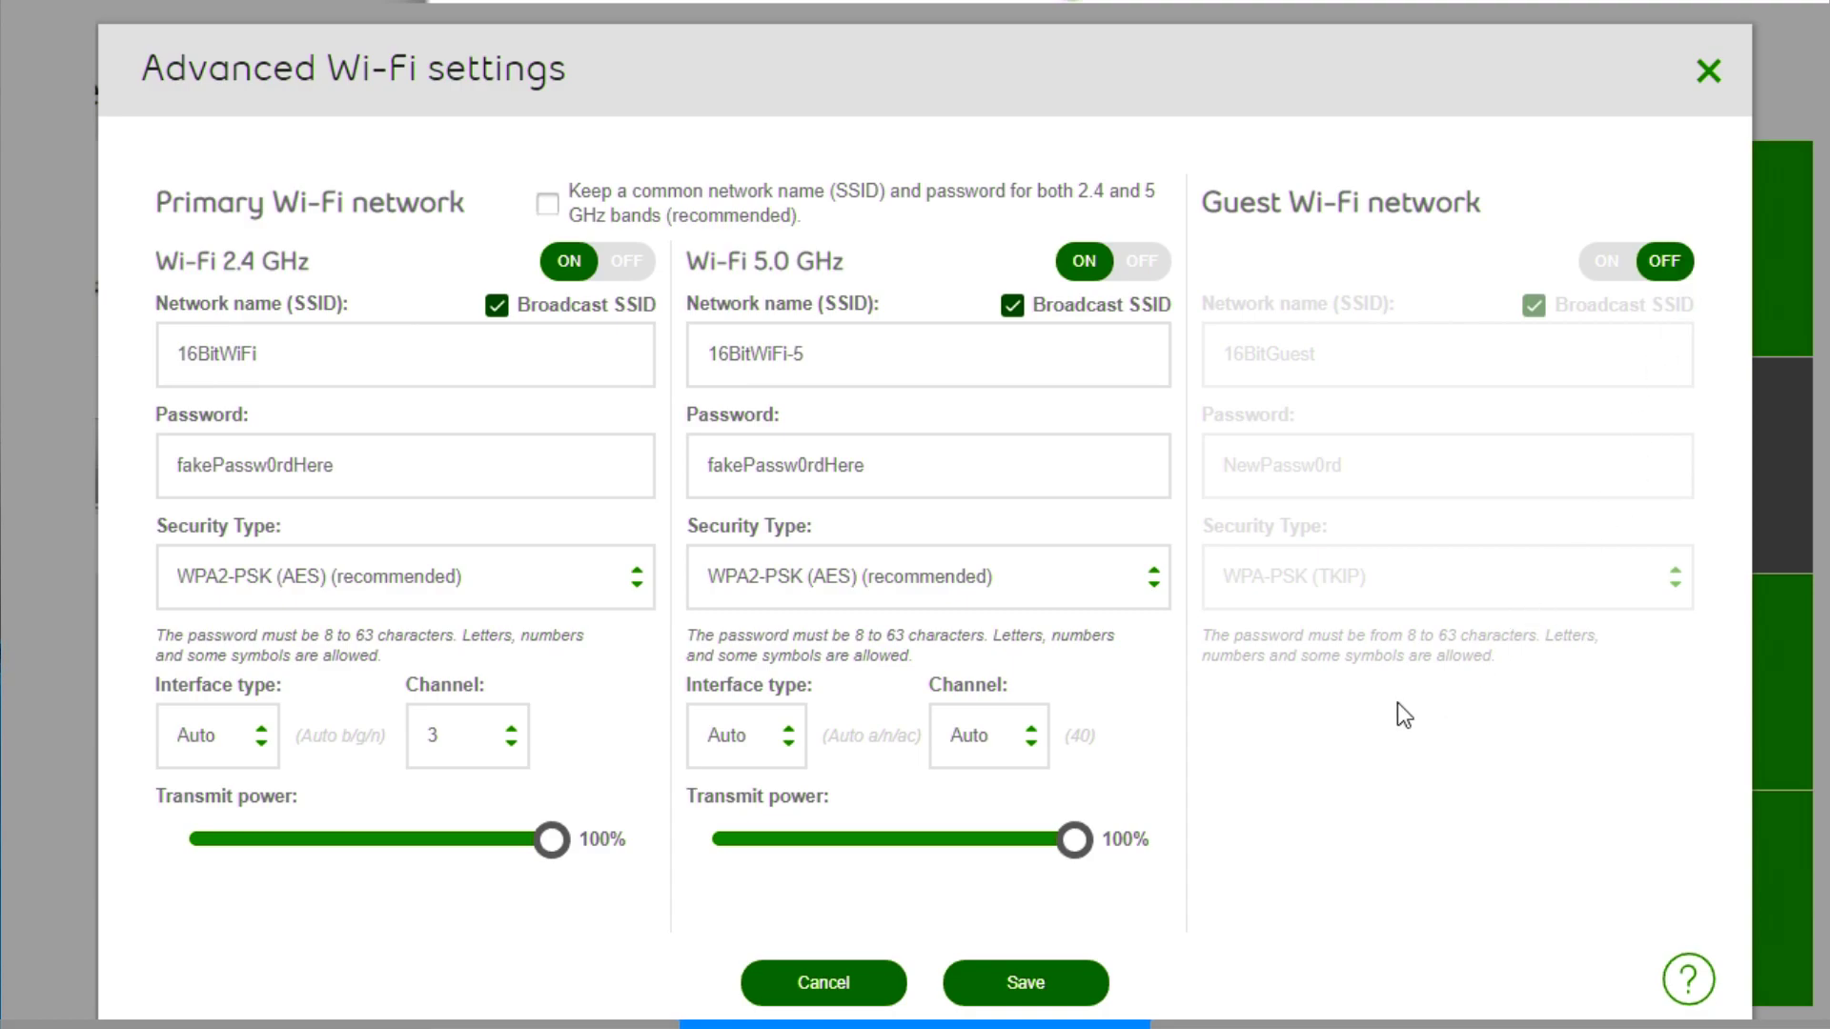
pyautogui.click(606, 562)
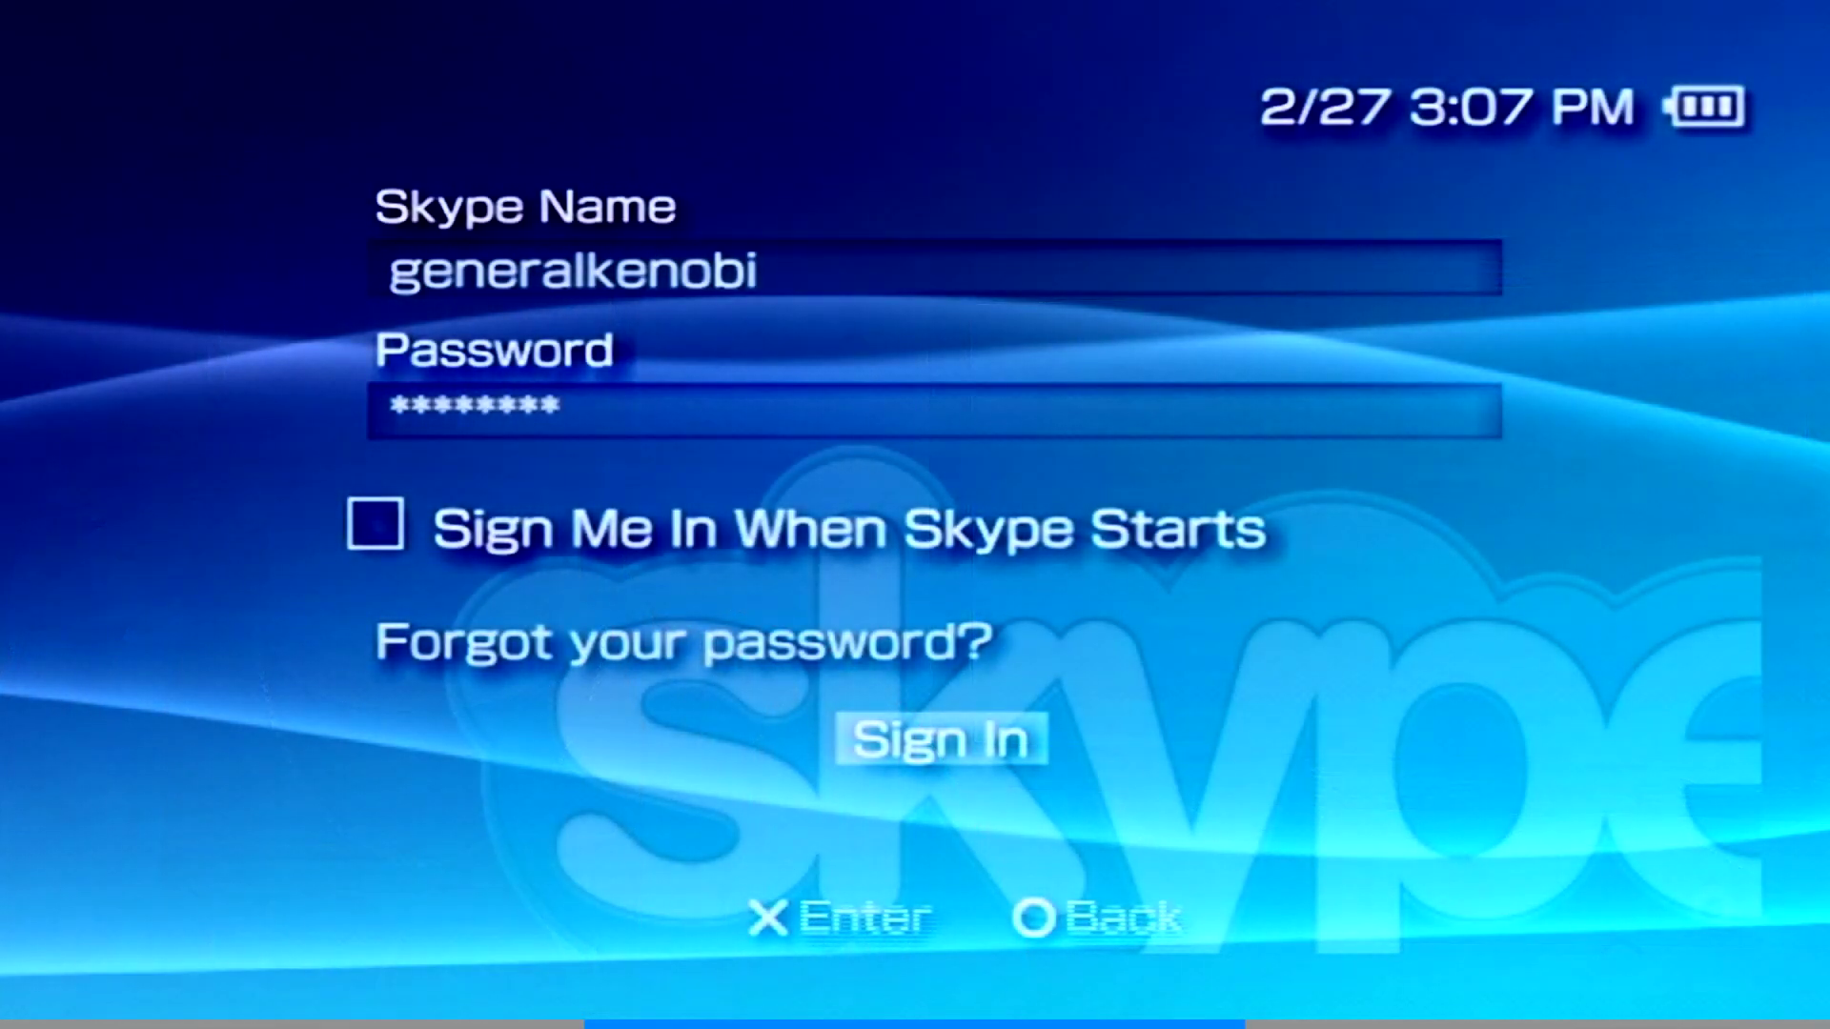
# Submit the entered Skype credentials to sign in
pyautogui.press('Return')
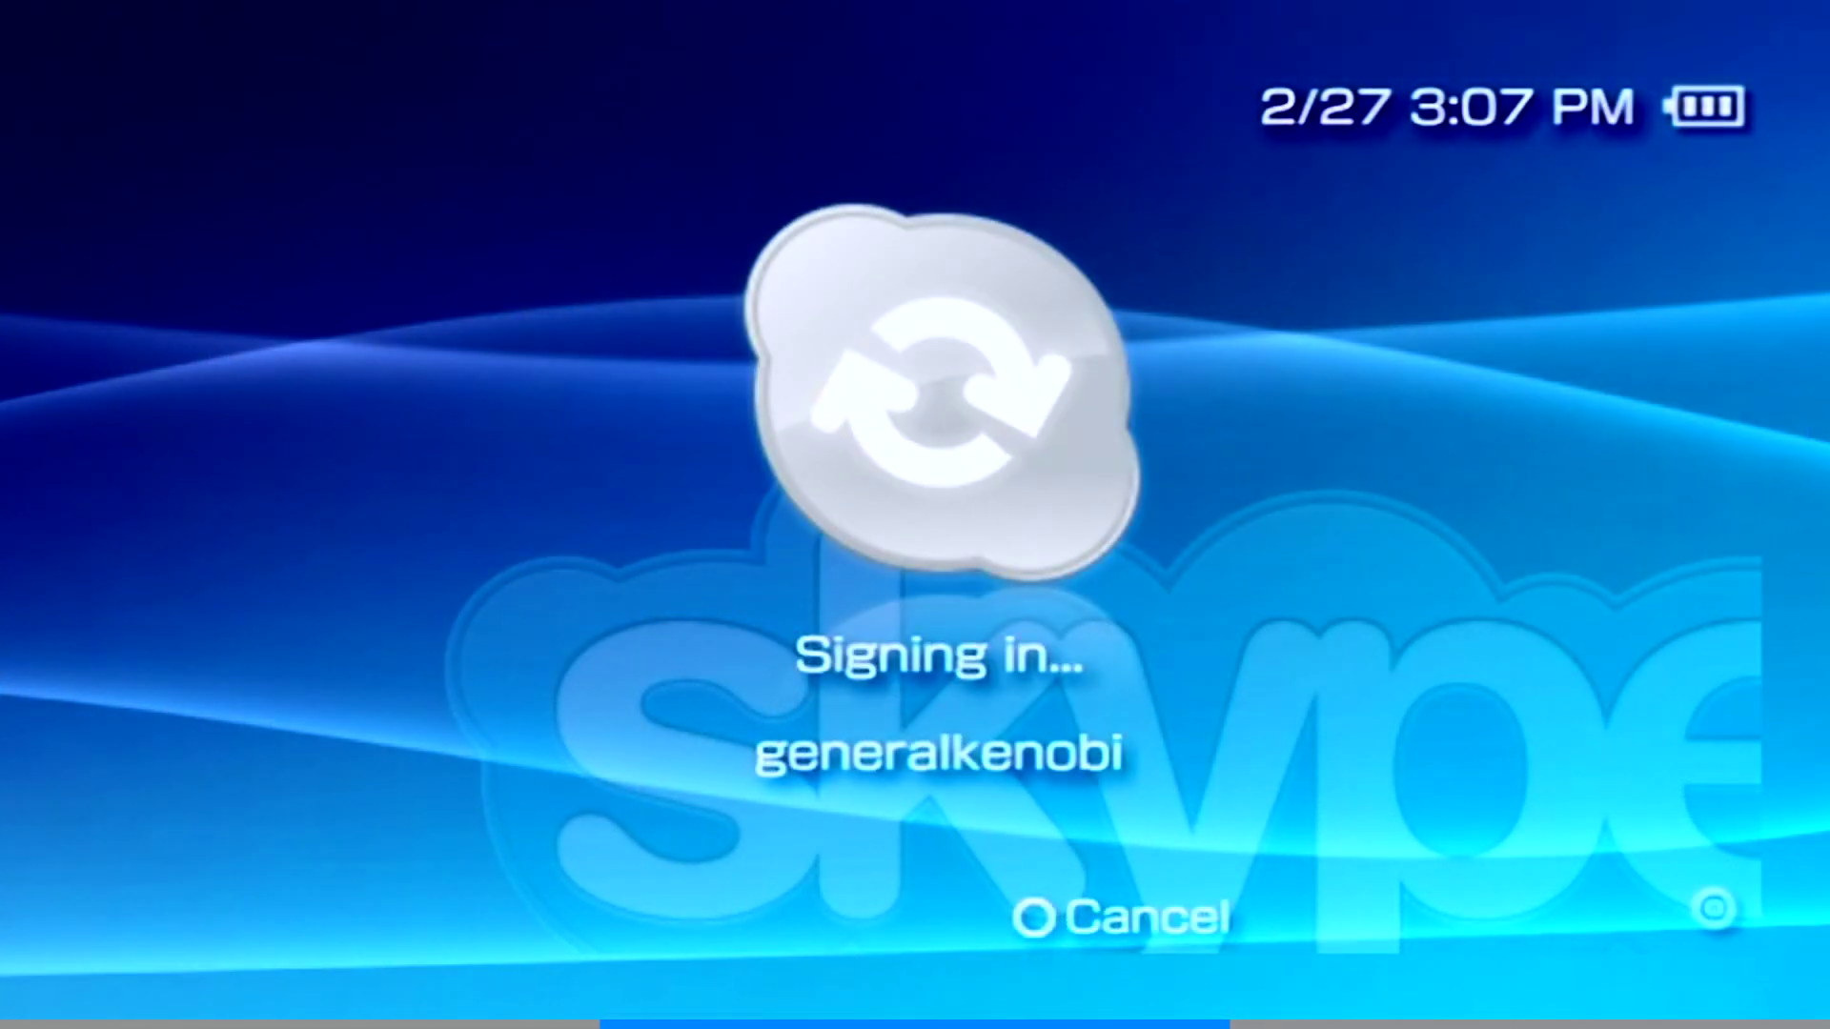